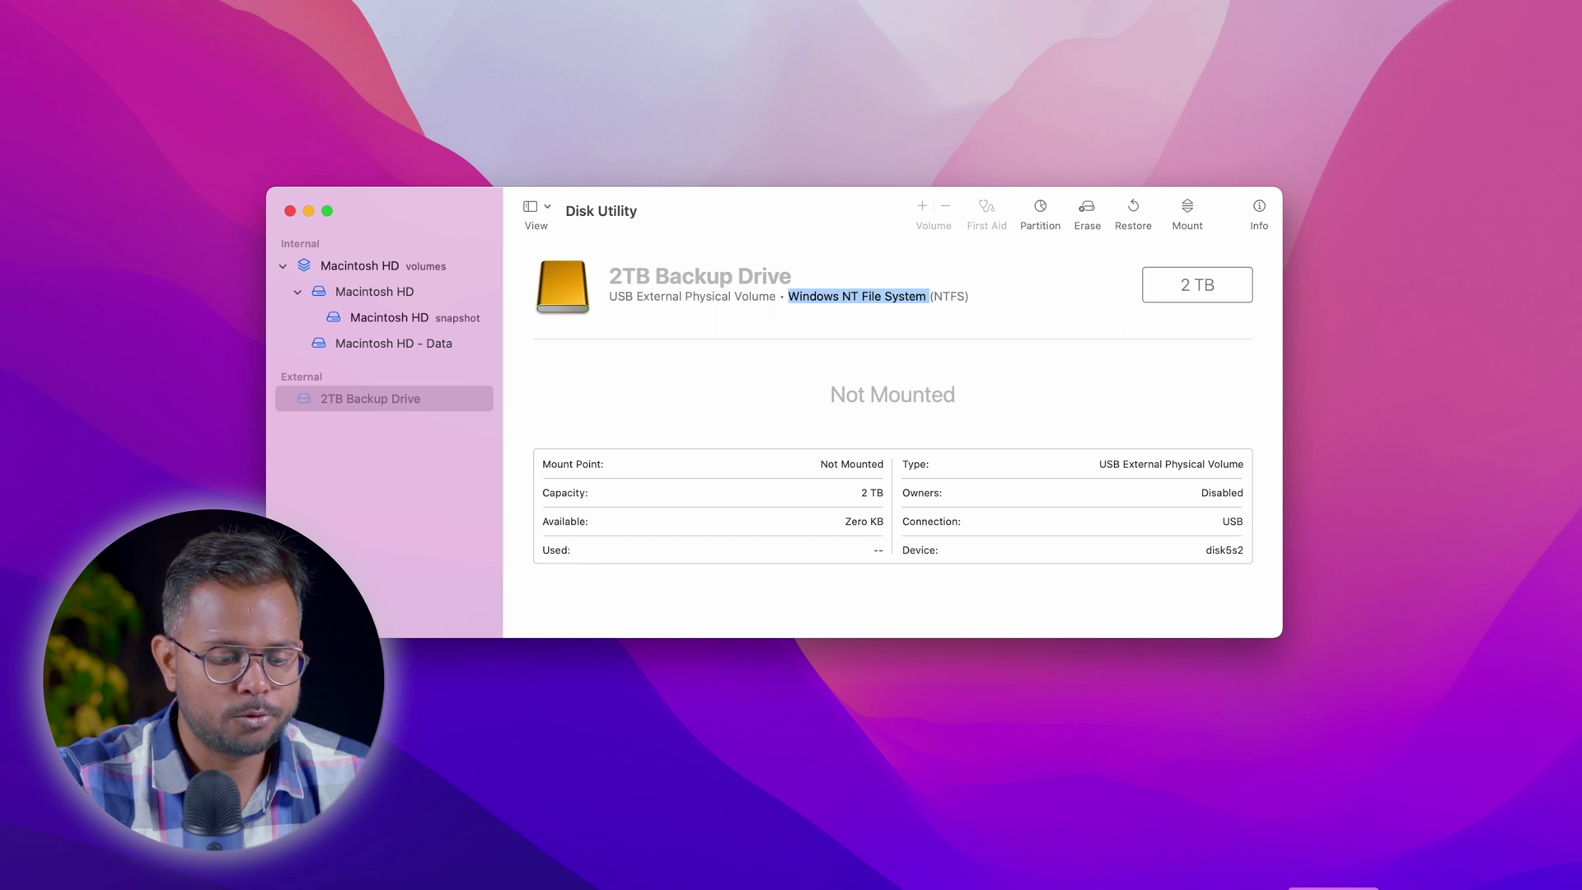
# Open the StellarDataRecovery installer from the Downloads stack and drag the app onto Applications
pyautogui.moveTo(801, 212); pyautogui.dragTo(732, 214)
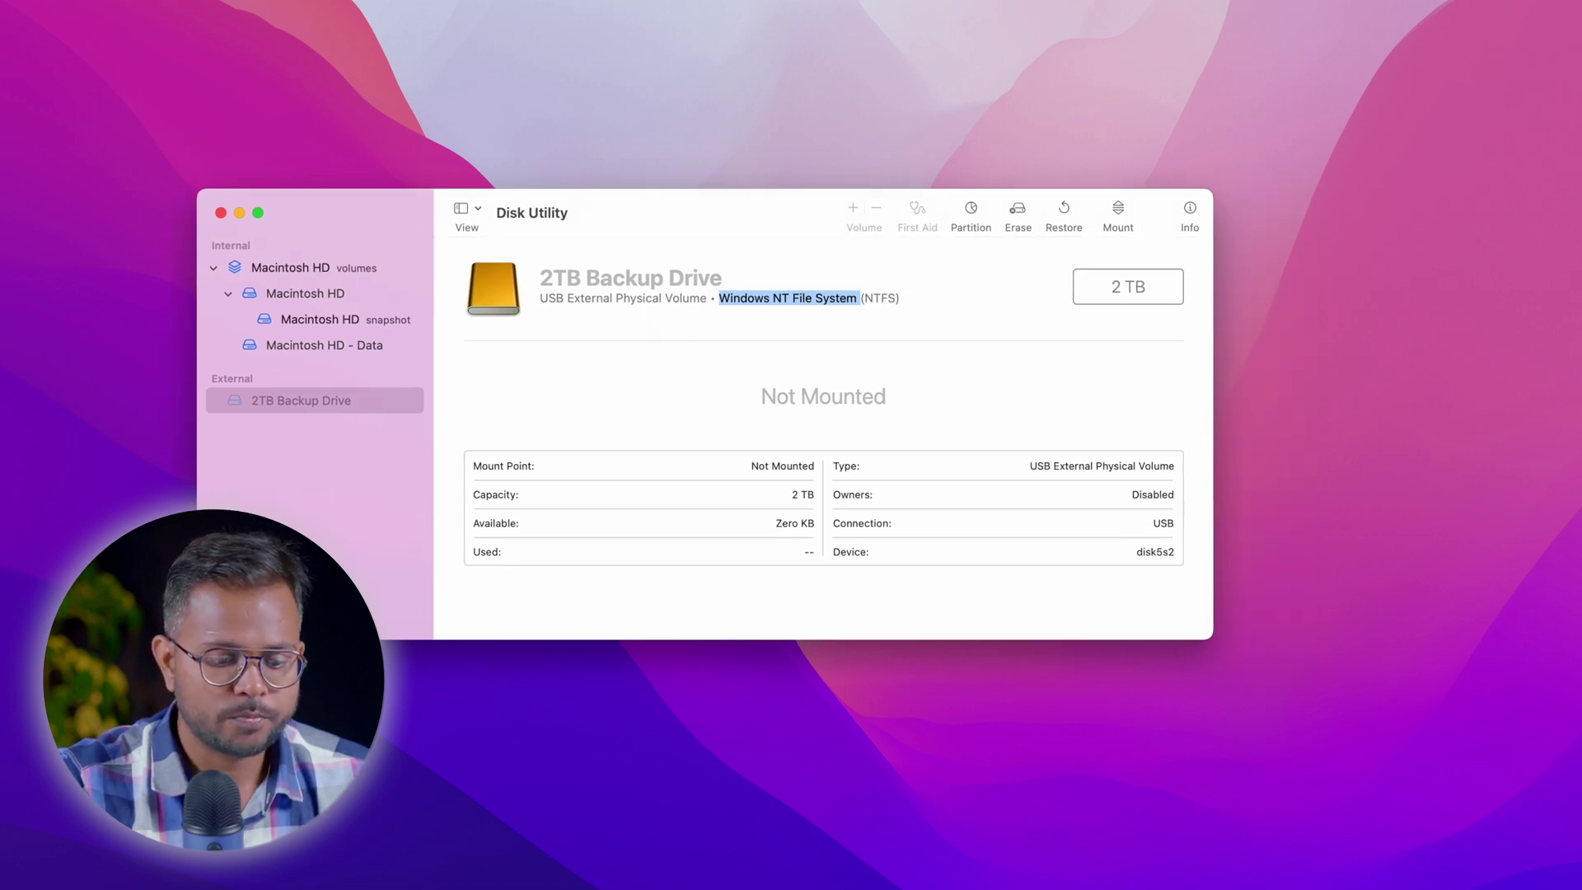
pyautogui.click(1329, 851)
pyautogui.click(1329, 851)
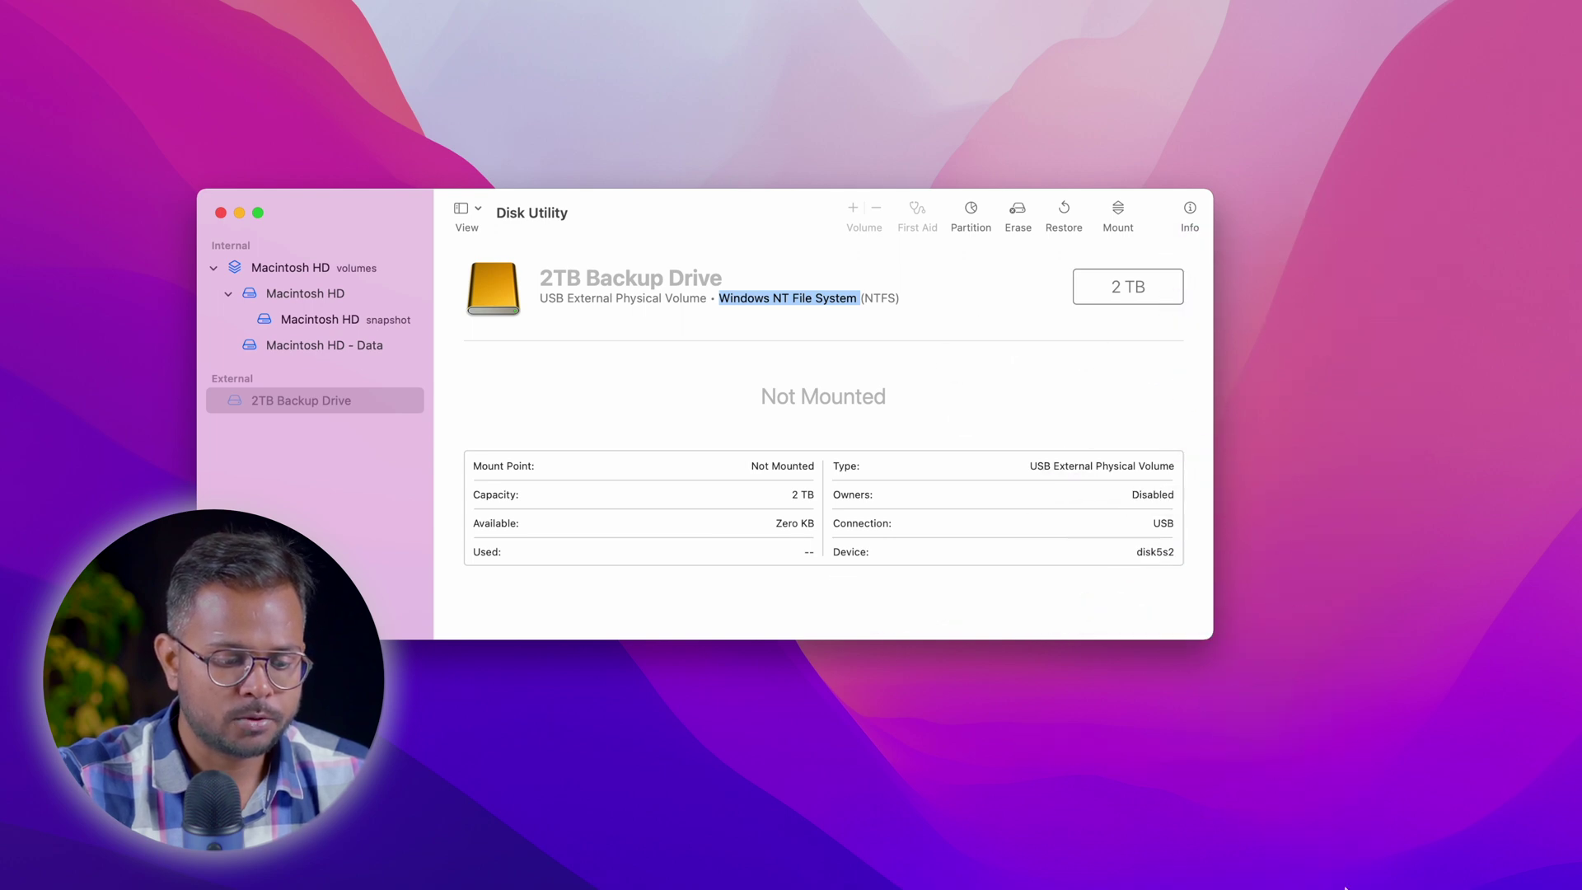
pyautogui.moveTo(759, 365); pyautogui.dragTo(763, 102)
pyautogui.moveTo(739, 292); pyautogui.dragTo(1026, 299)
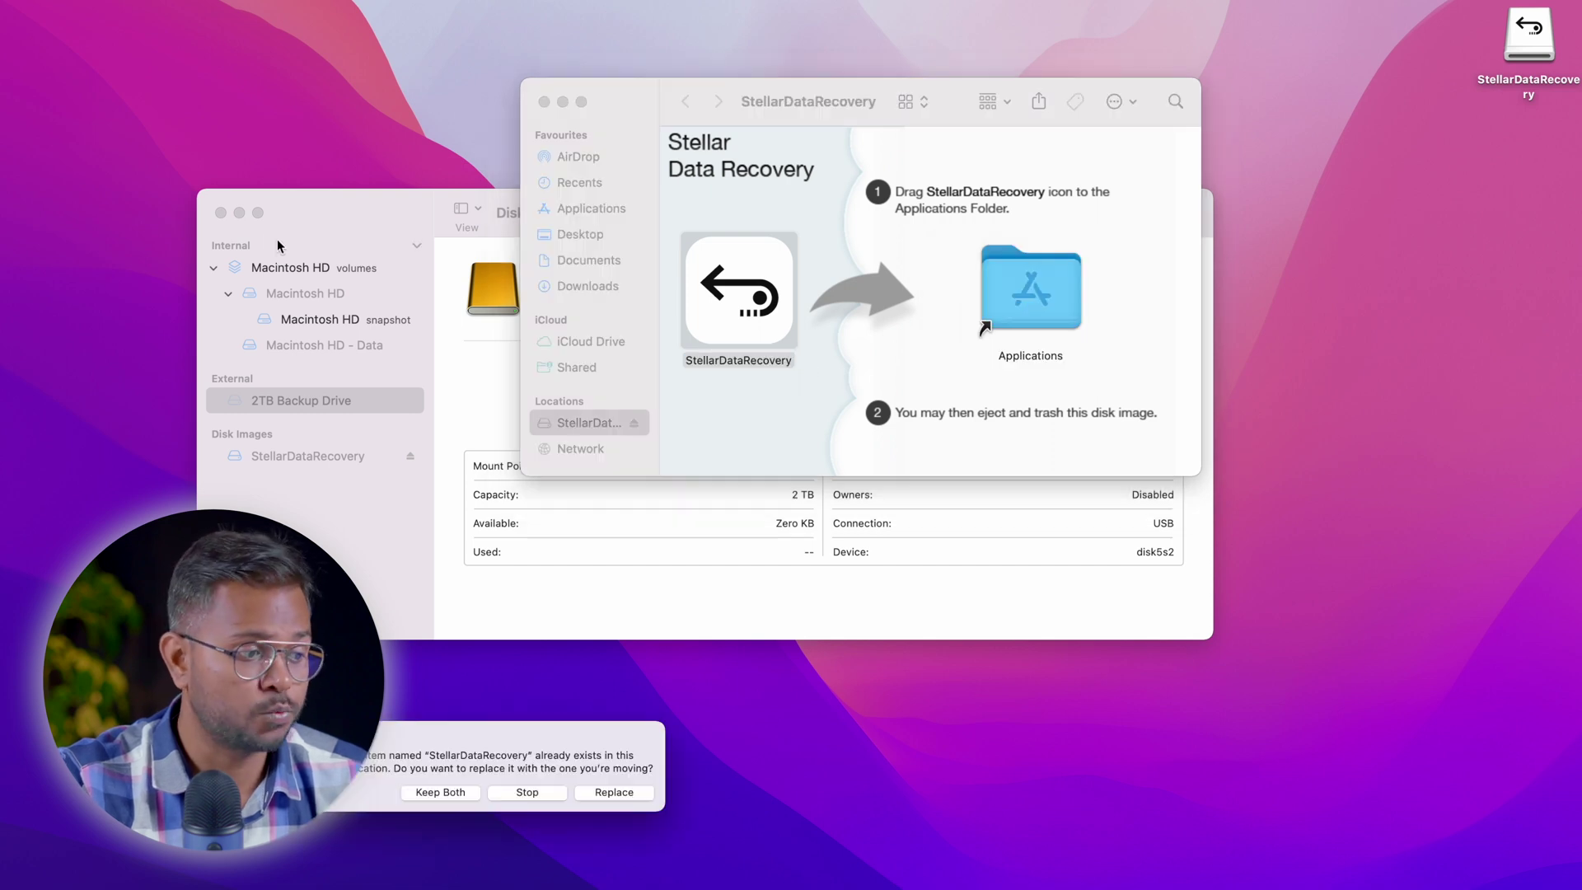
# Replace the old StellarDataRecovery app in Applications and eject the StellarDataRecovery installer image
pyautogui.click(239, 212)
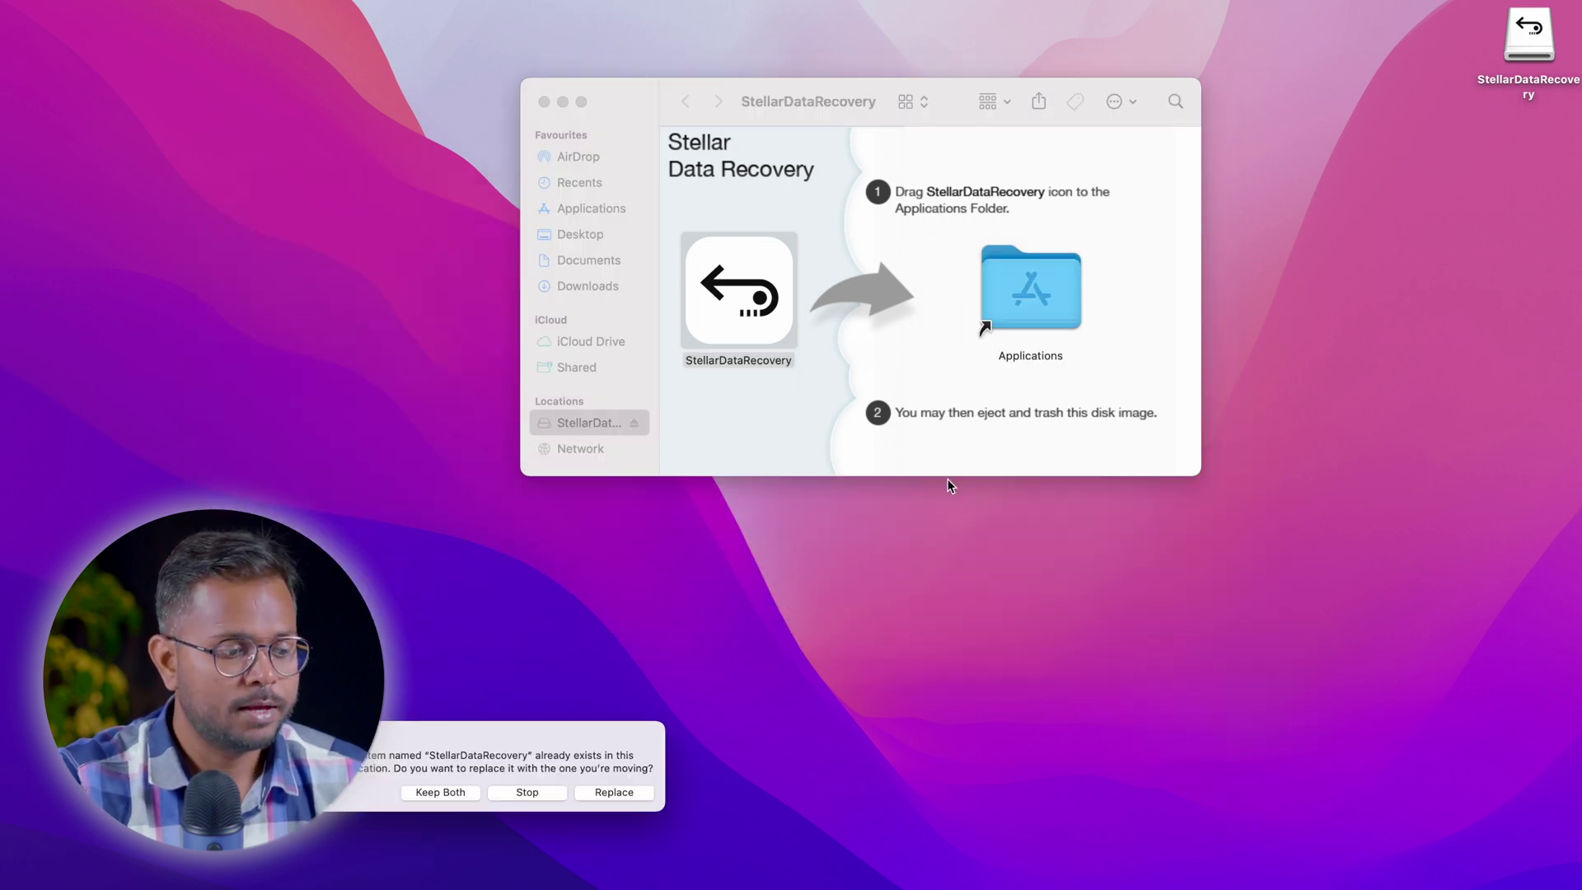
pyautogui.click(616, 792)
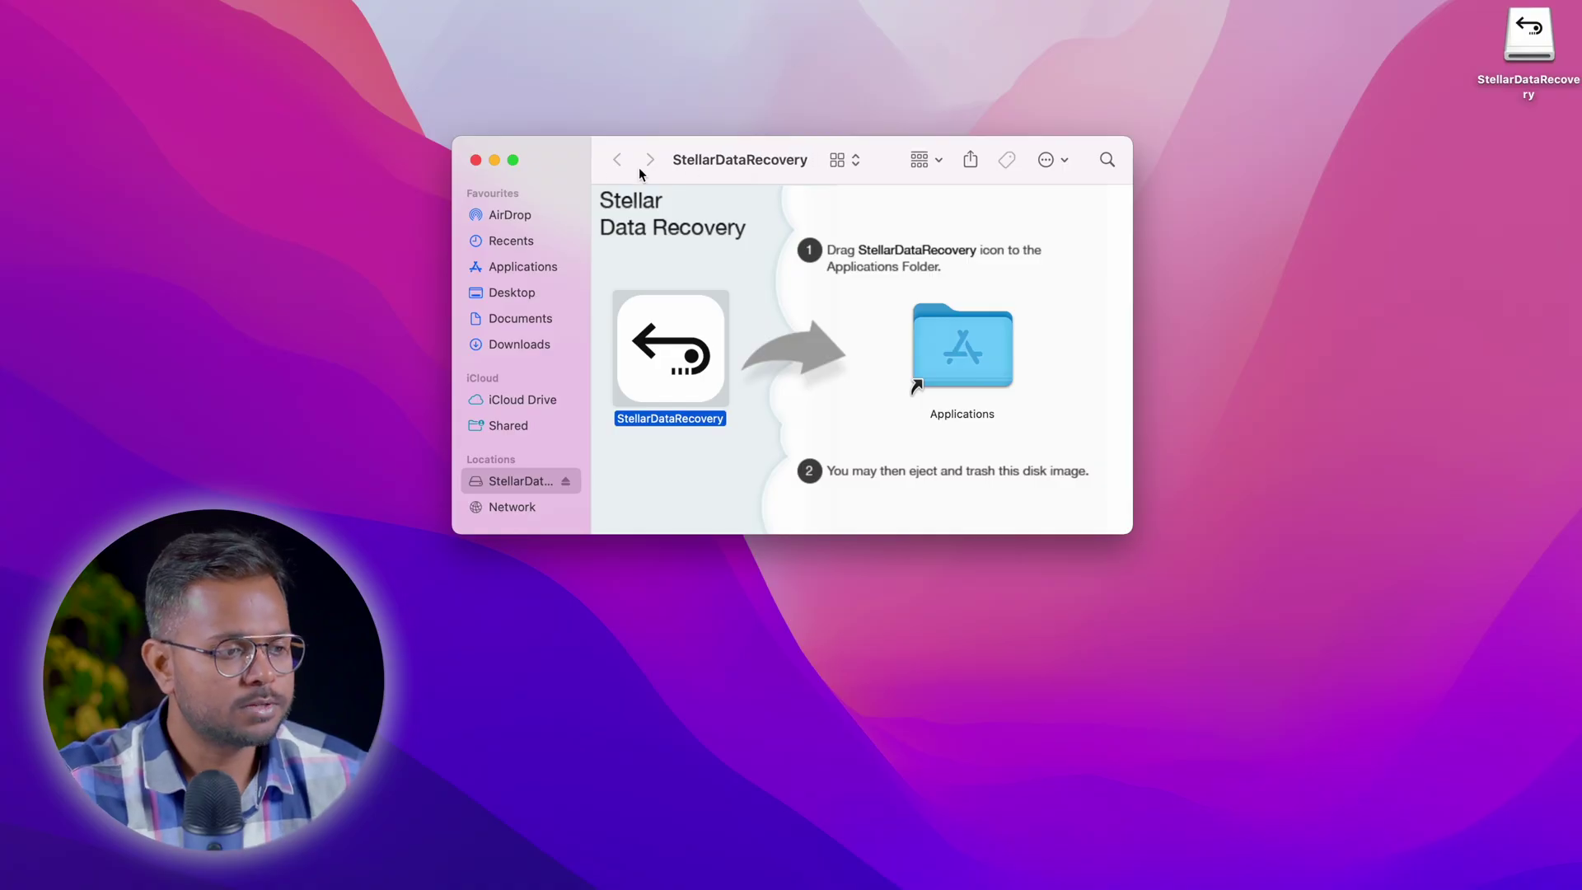
pyautogui.click(566, 482)
# Launch StellarDataRecovery by searching 'stel' in Spotlight
pyautogui.press('super+space')
pyautogui.write('set')
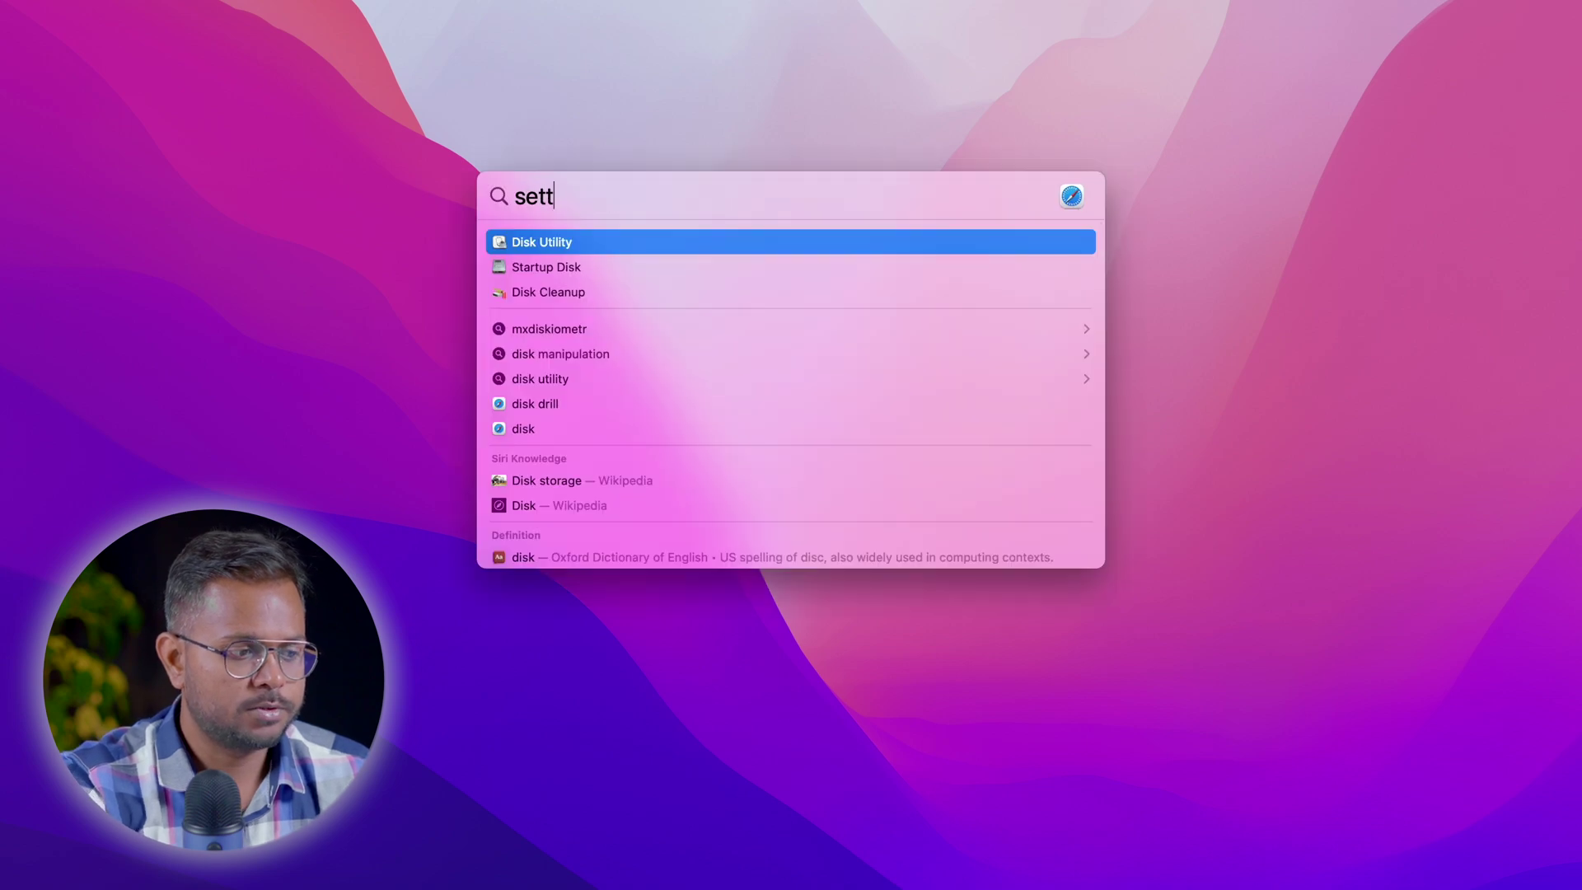
pyautogui.press('BackSpace')
pyautogui.press('BackSpace')
pyautogui.write('tell')
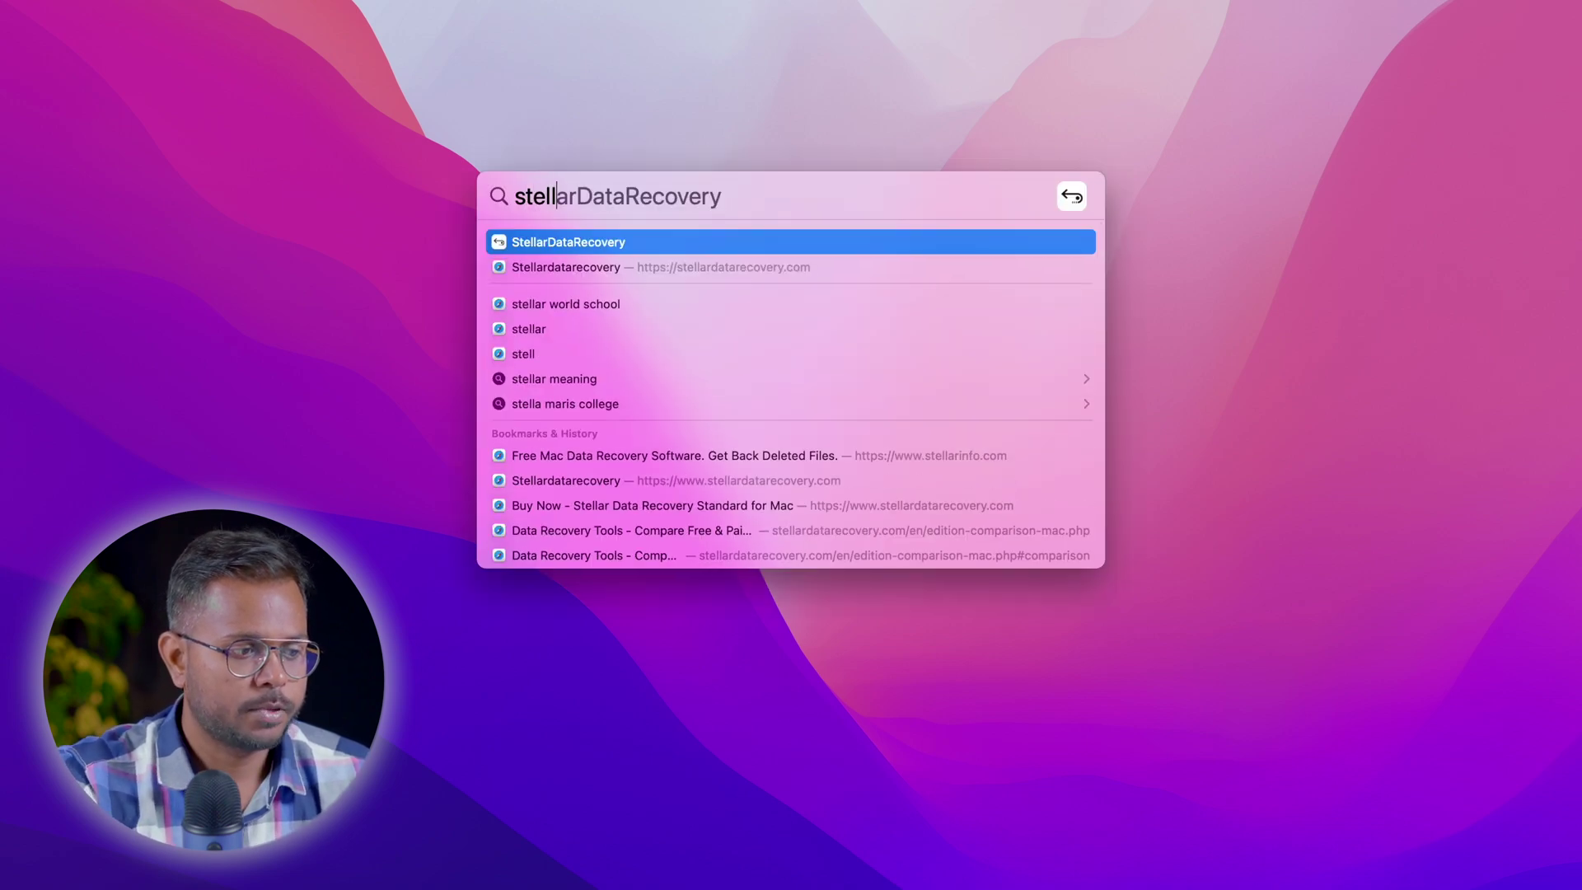
pyautogui.press('Return')
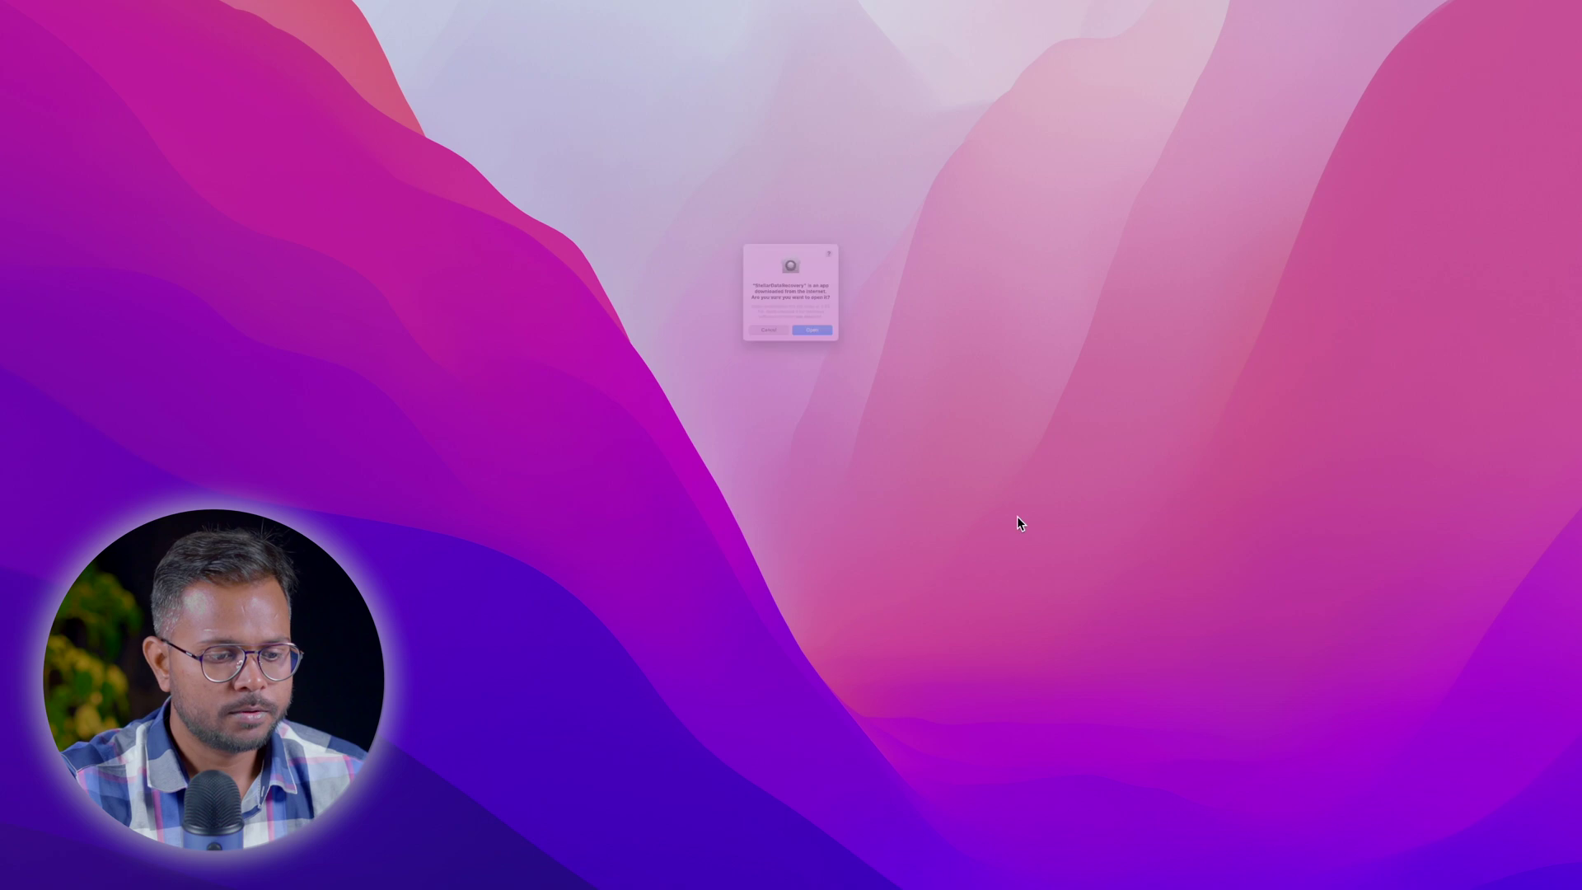
# Allow the downloaded app to open and authorize it with the account password
pyautogui.click(842, 381)
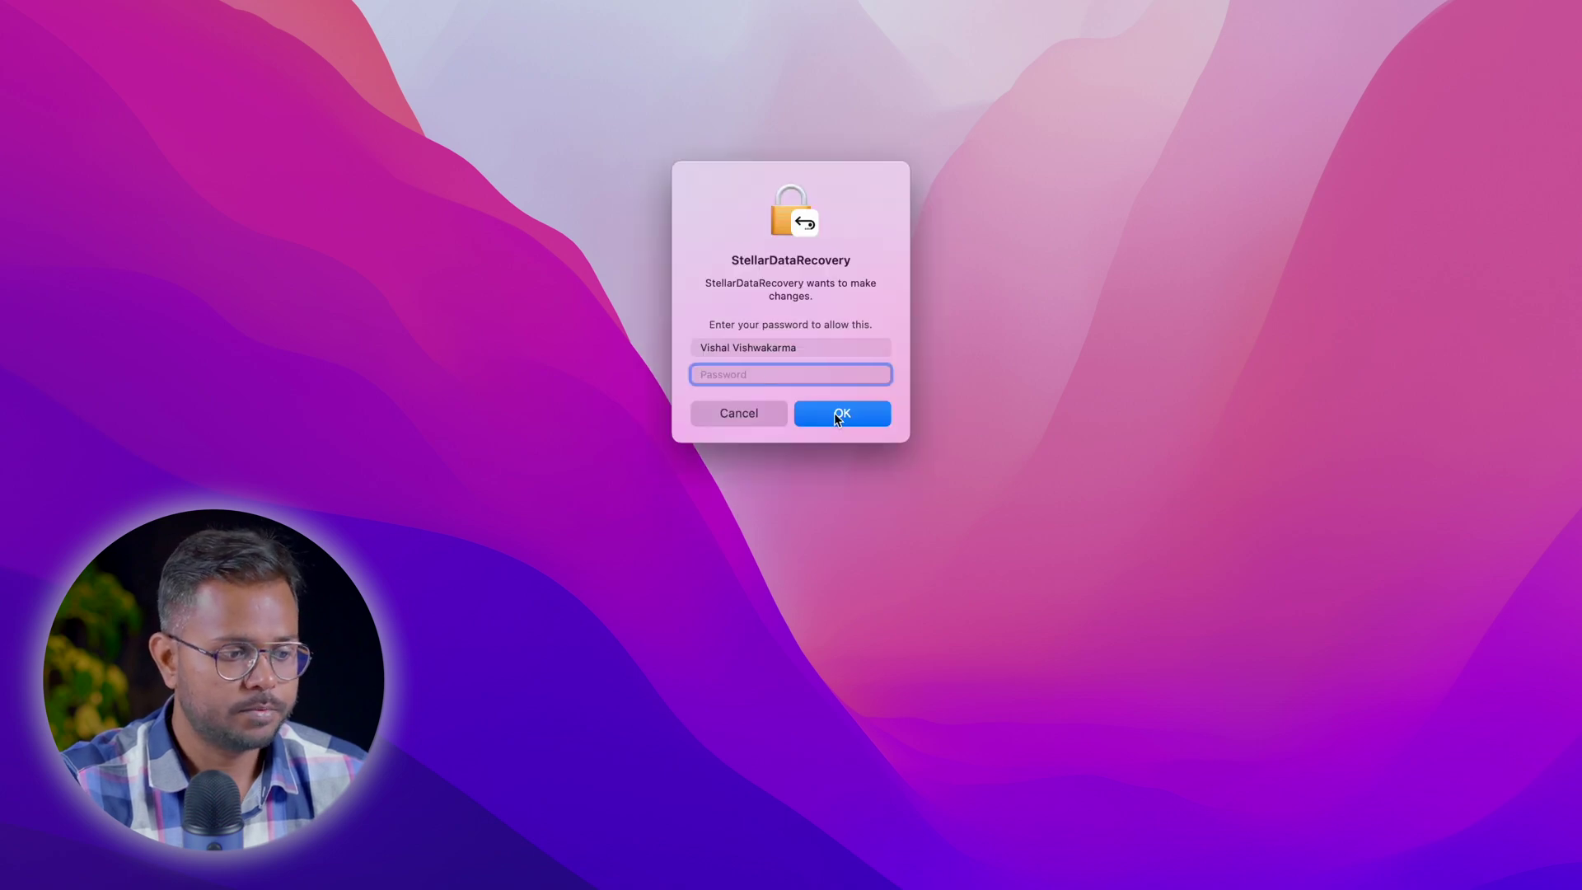
pyautogui.write('********')
pyautogui.press('Return')
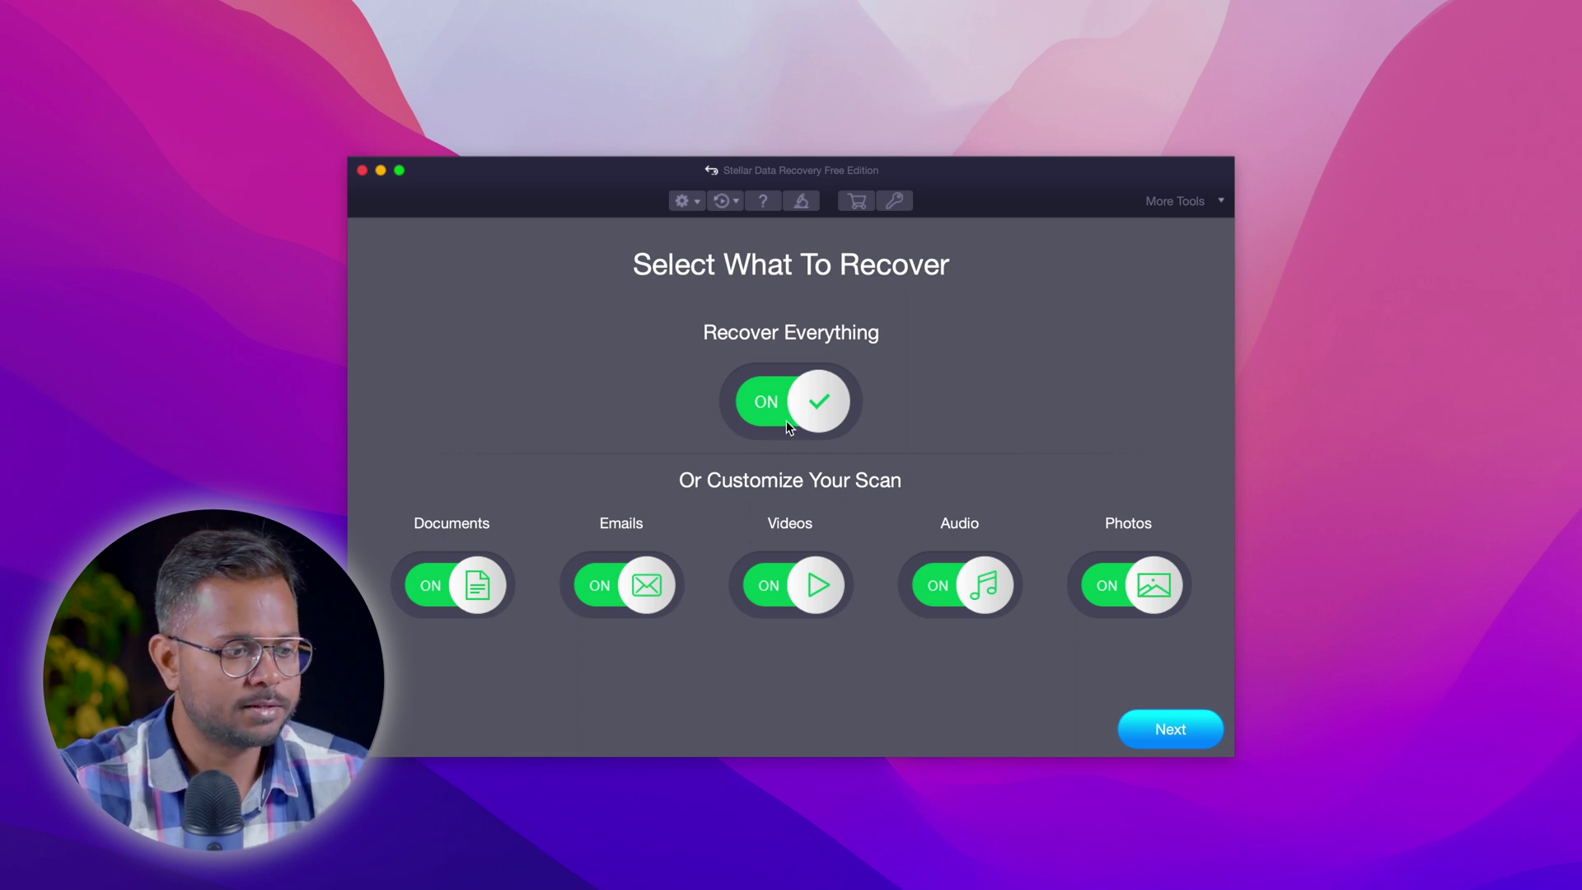
# Keep Recover Everything, select the 2TB Backup Drive as the source, and start the scan
pyautogui.click(1177, 729)
pyautogui.click(534, 487)
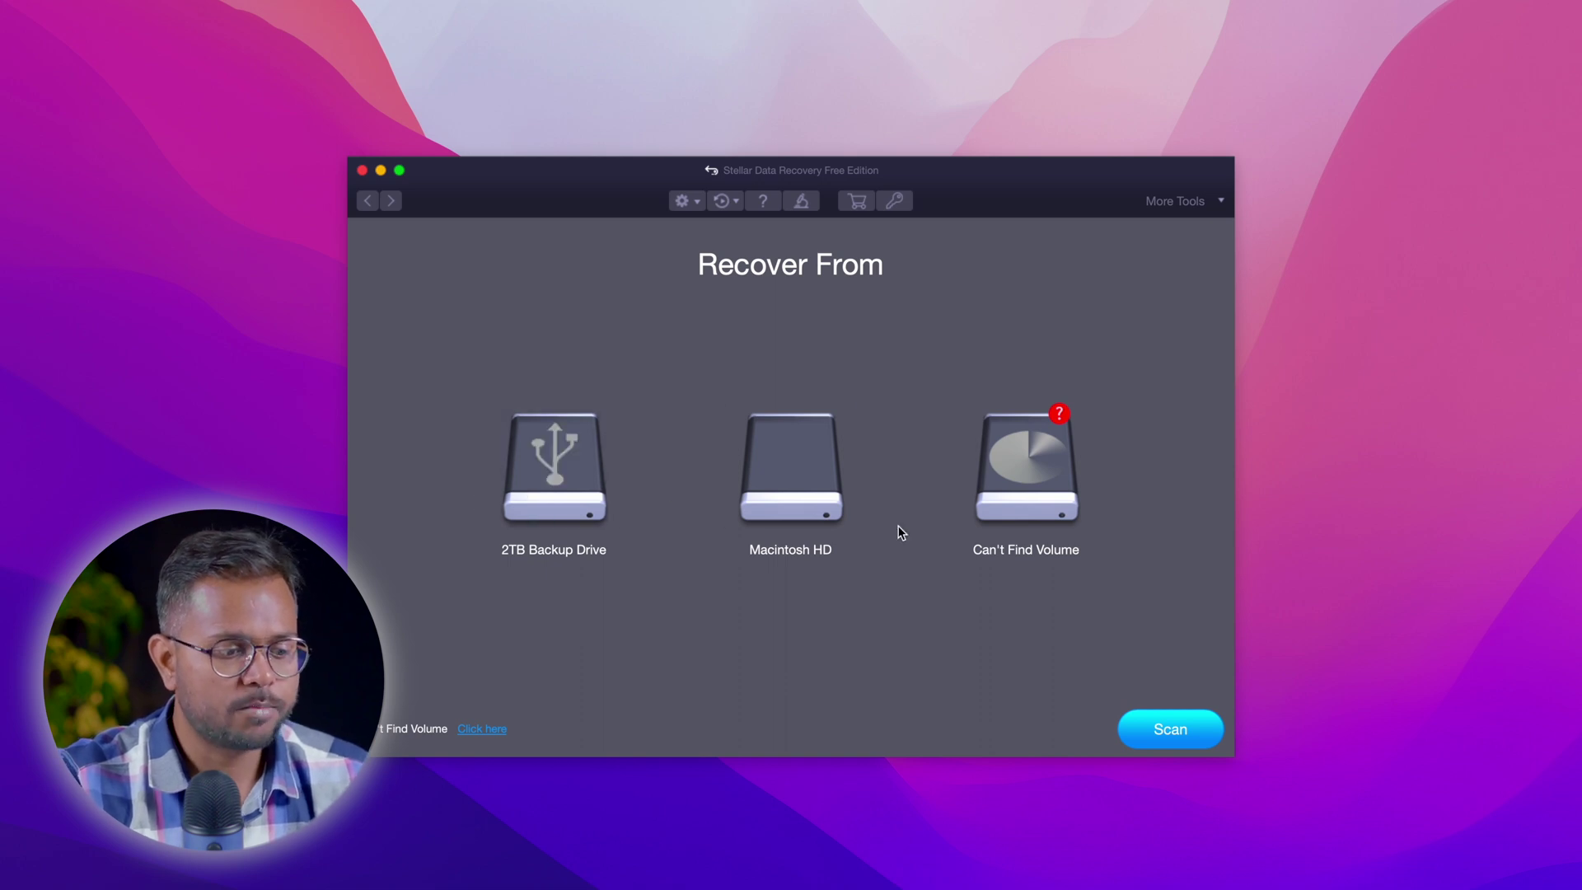
pyautogui.click(988, 515)
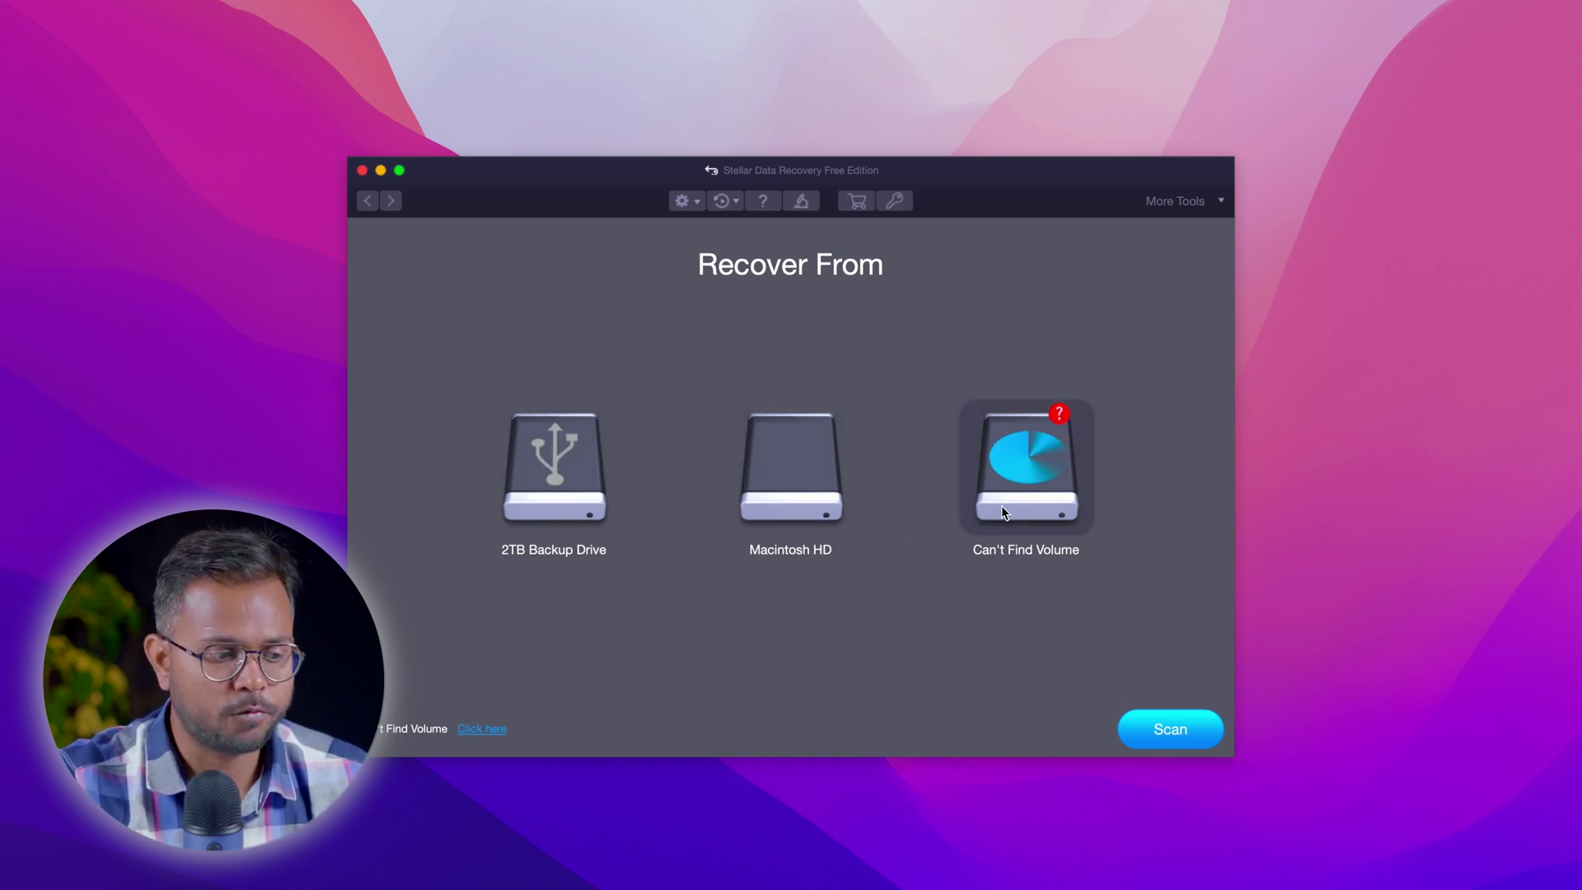
pyautogui.click(557, 478)
pyautogui.click(557, 478)
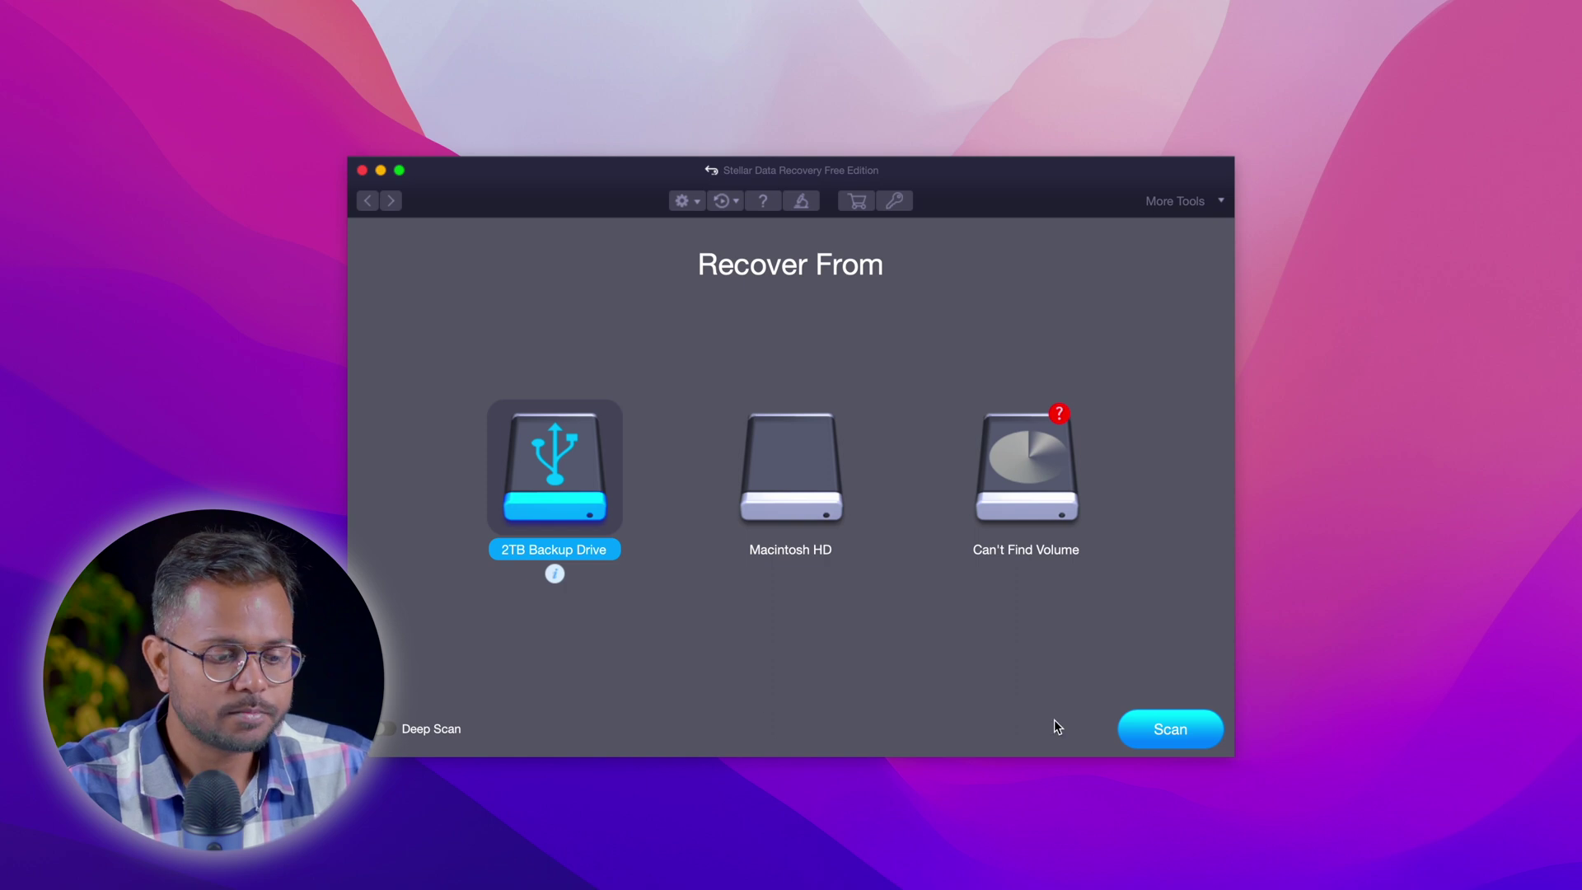
pyautogui.click(1169, 727)
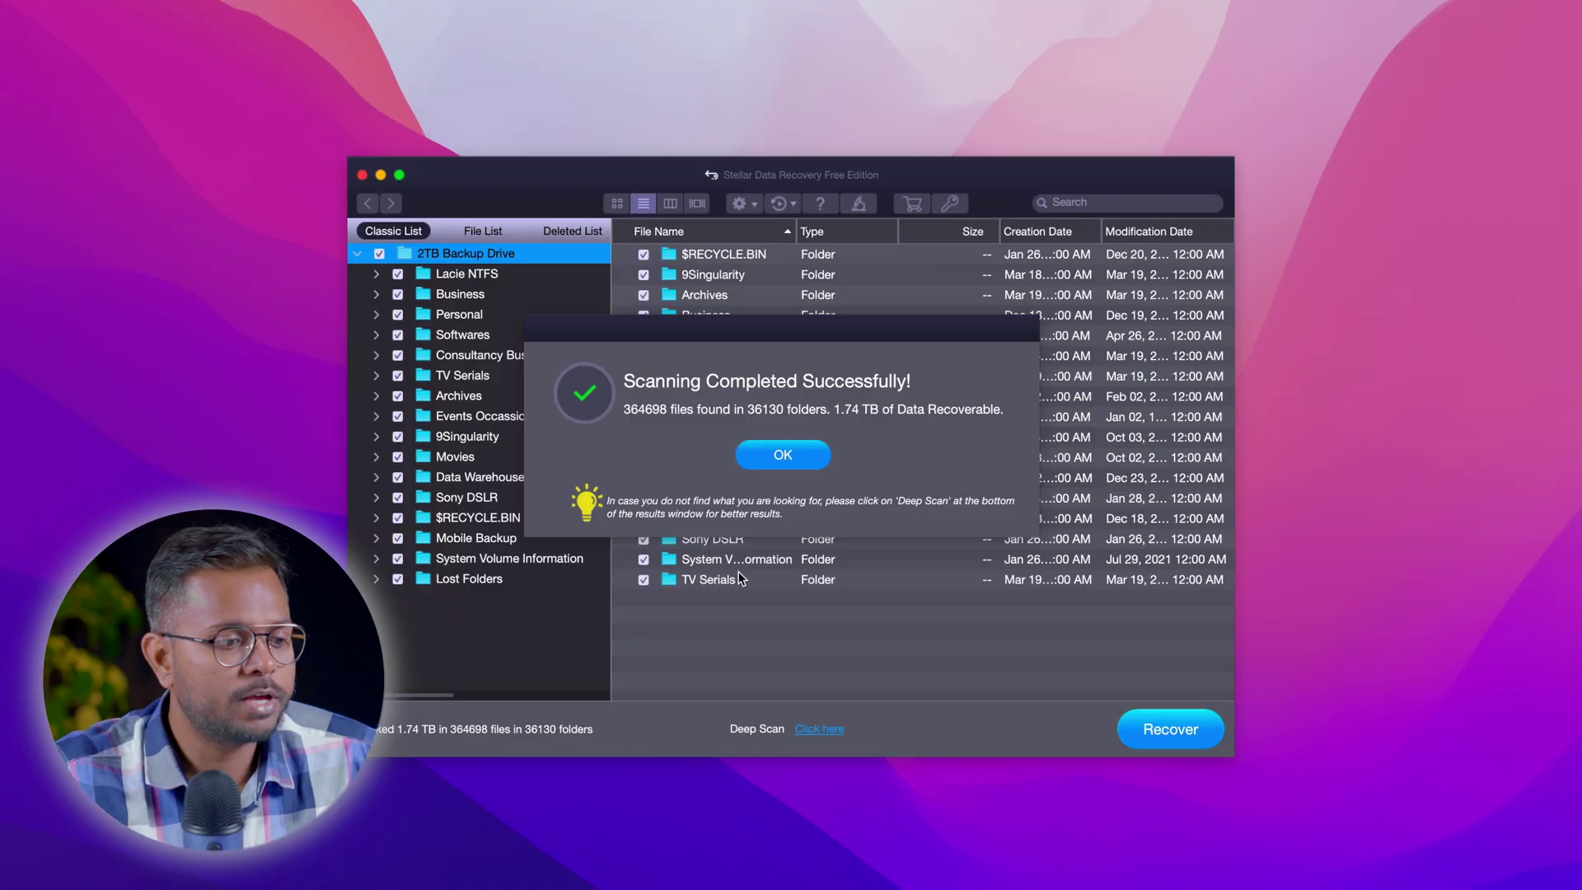
# Dismiss the scan-complete message to show the 2TB Backup Drive's results
pyautogui.click(784, 460)
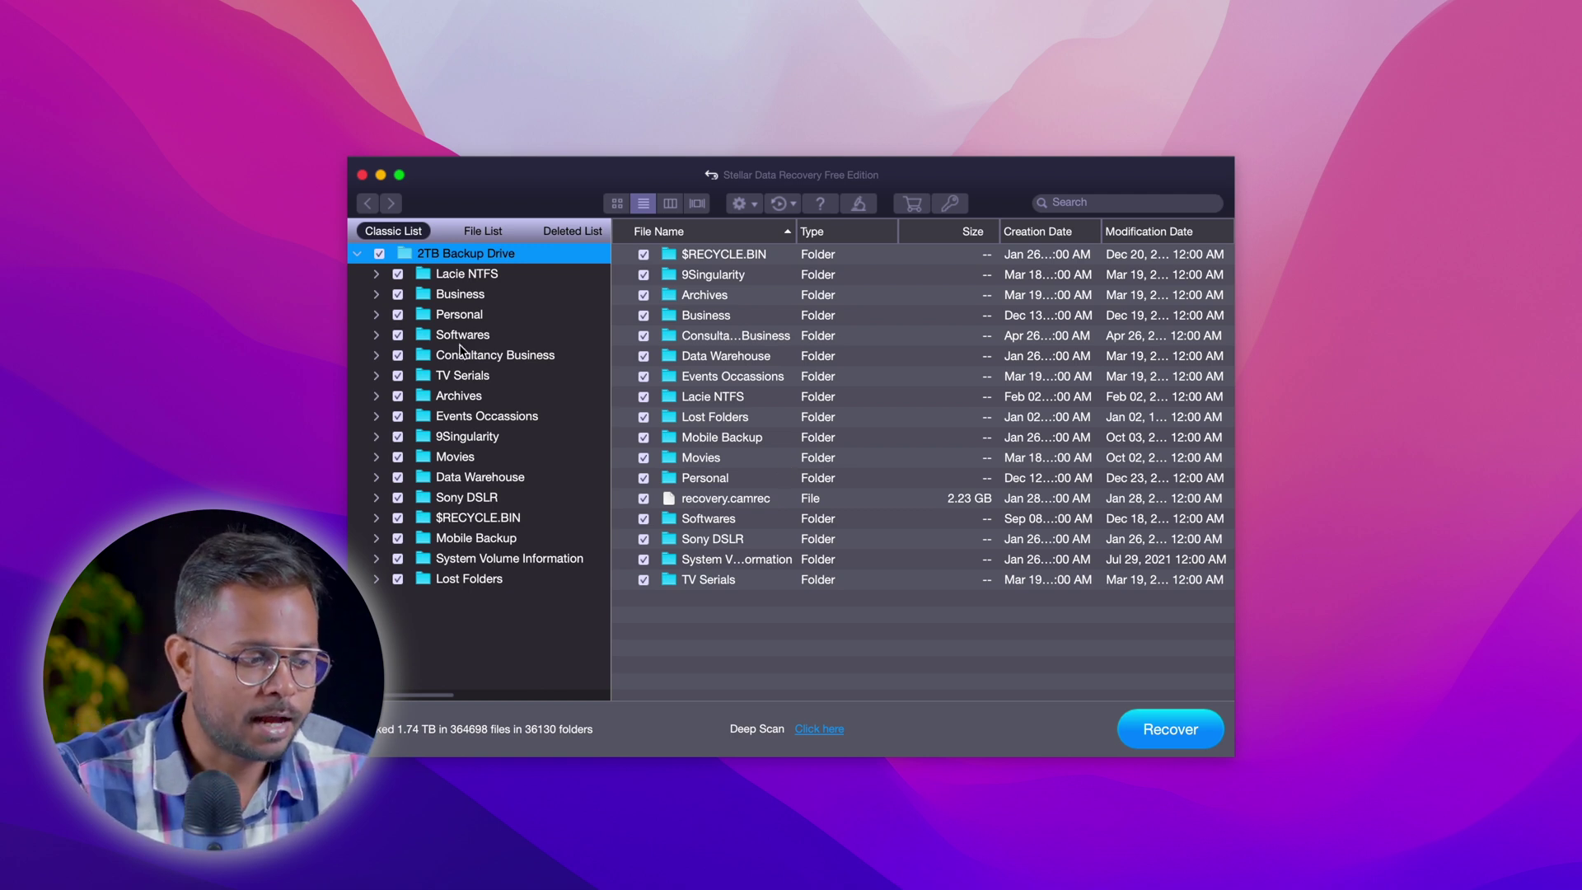
# Browse Lacie NTFS down to TV Serials, then recover all checked items from 2TB Backup Drive
pyautogui.click(471, 276)
pyautogui.press('Down')
pyautogui.press('Down')
pyautogui.press('Down')
pyautogui.press('Down')
pyautogui.press('Down')
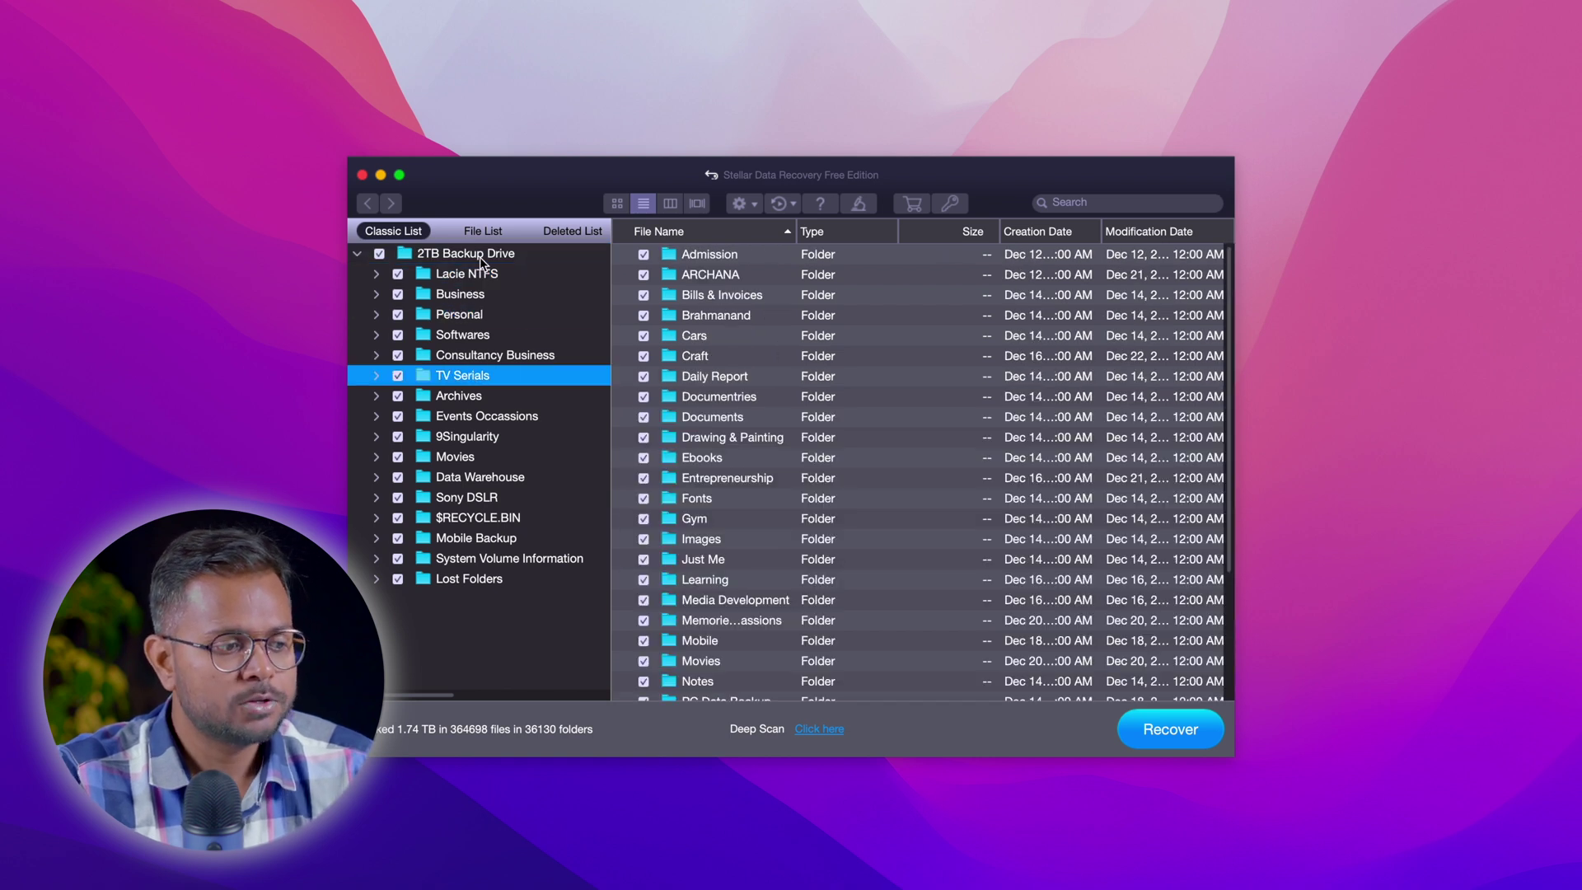
pyautogui.click(482, 257)
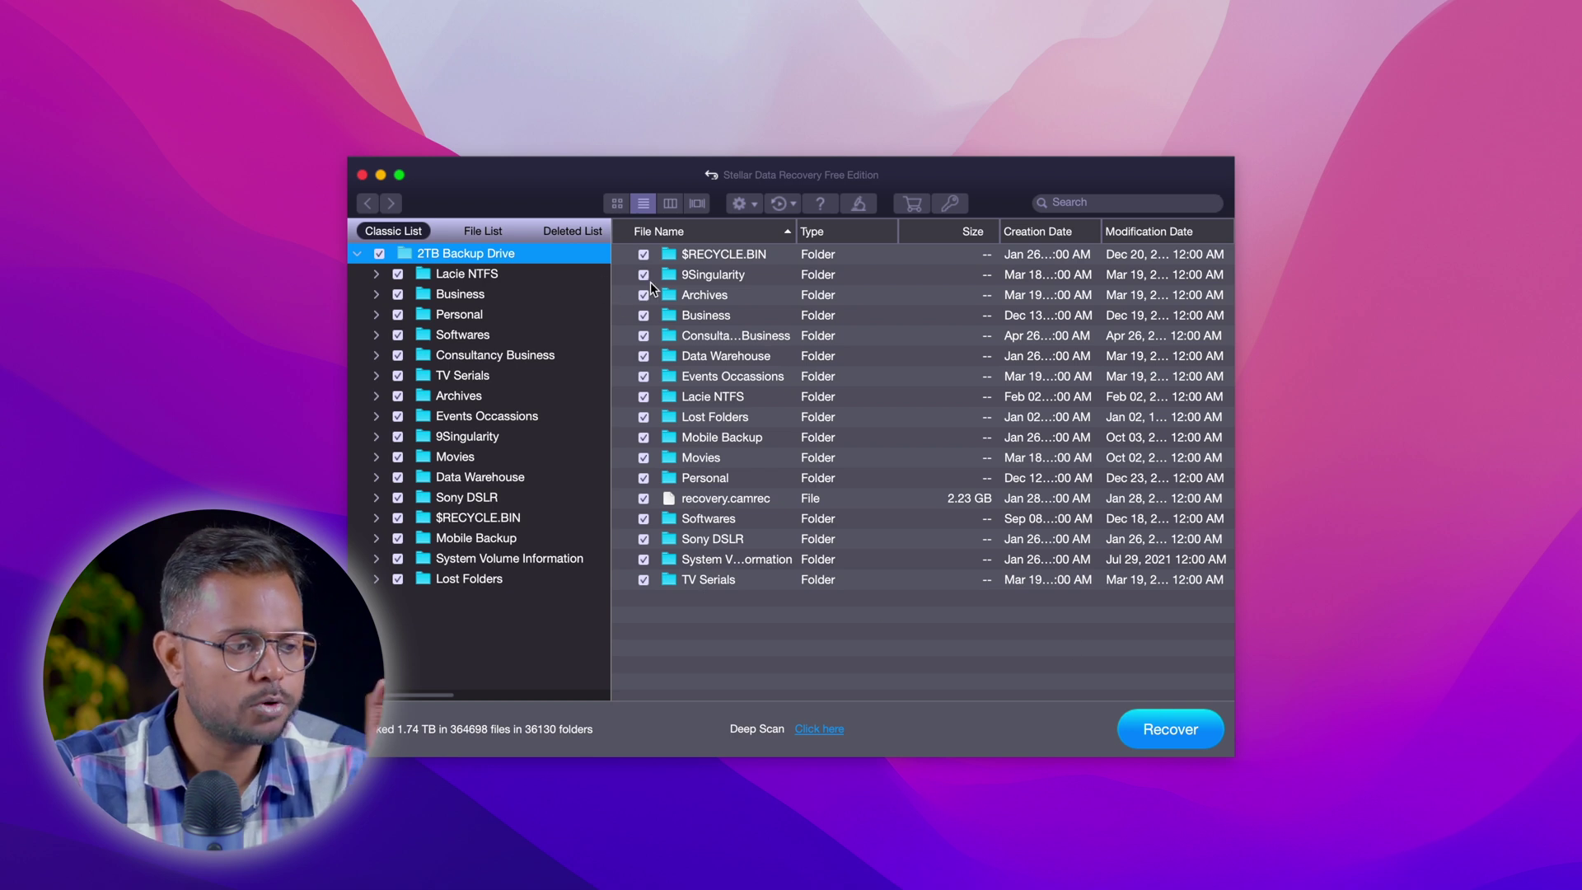
pyautogui.click(1186, 732)
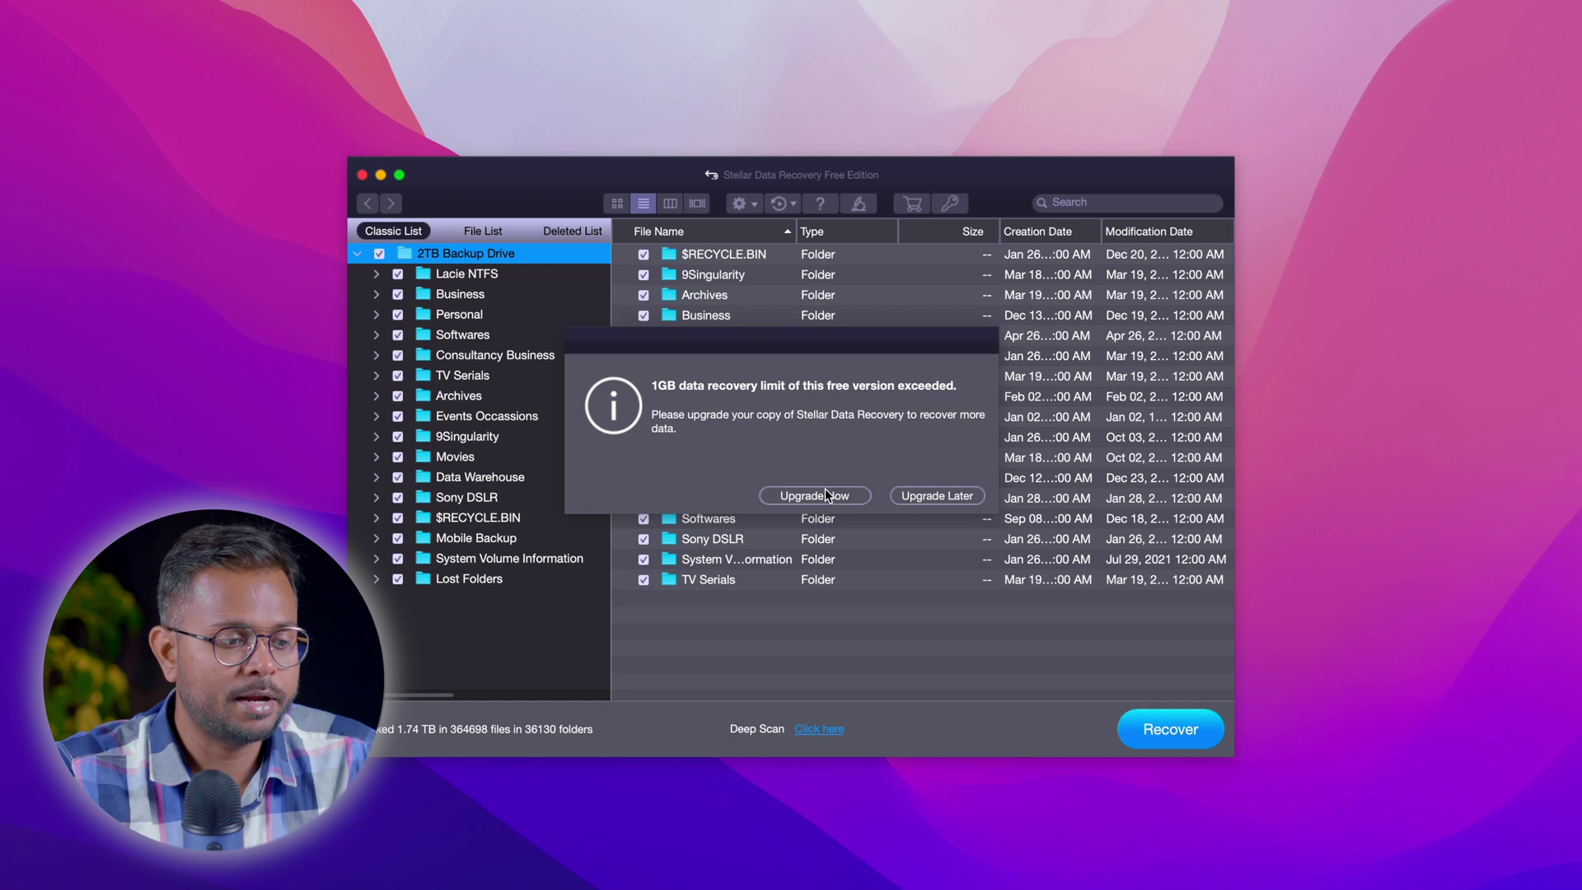